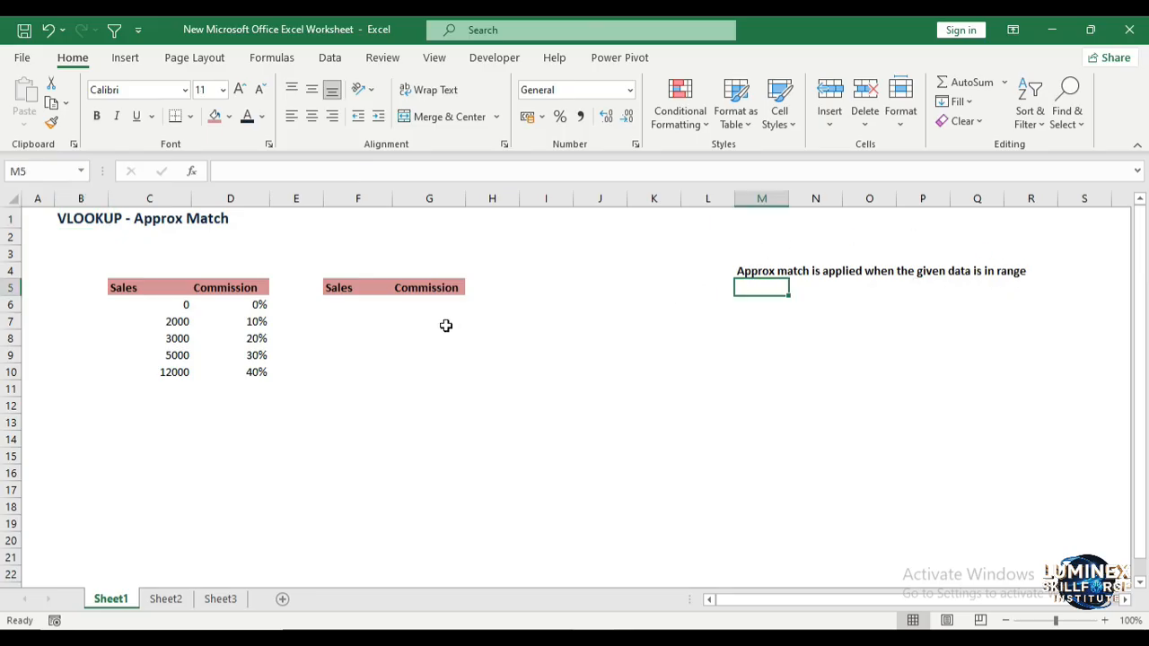
Step: Enter the sales values 650, 1120, 3500, 4561 and 9821 down F6:F10
double_click(344, 305)
click(344, 305)
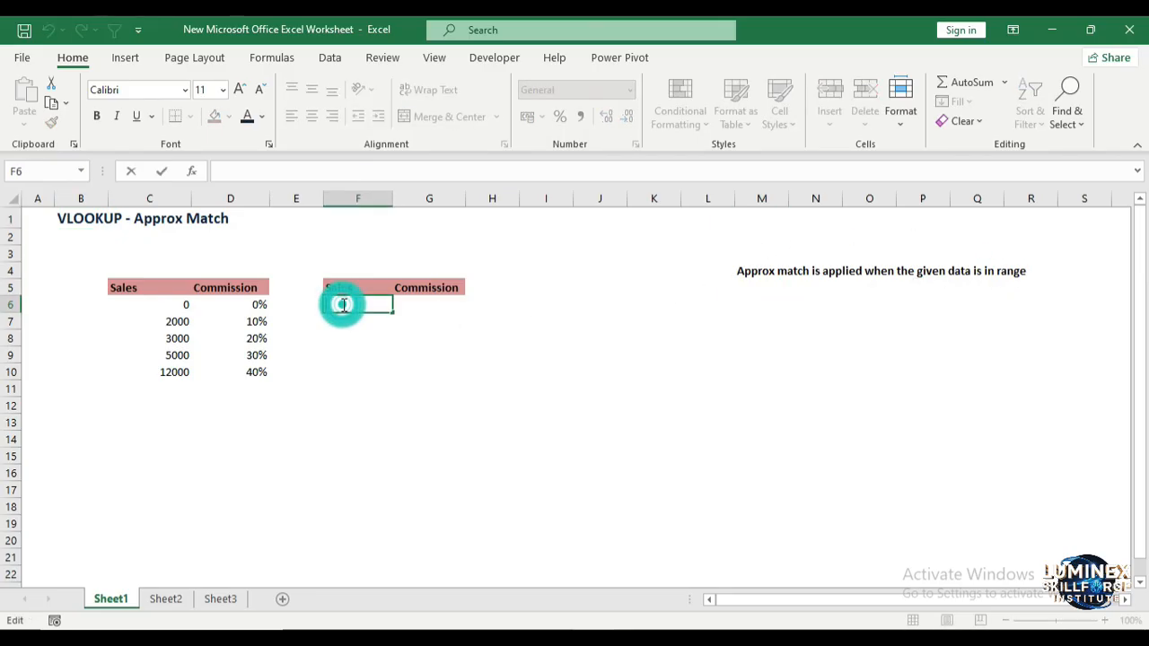
text(650)
key(Return)
text(1120)
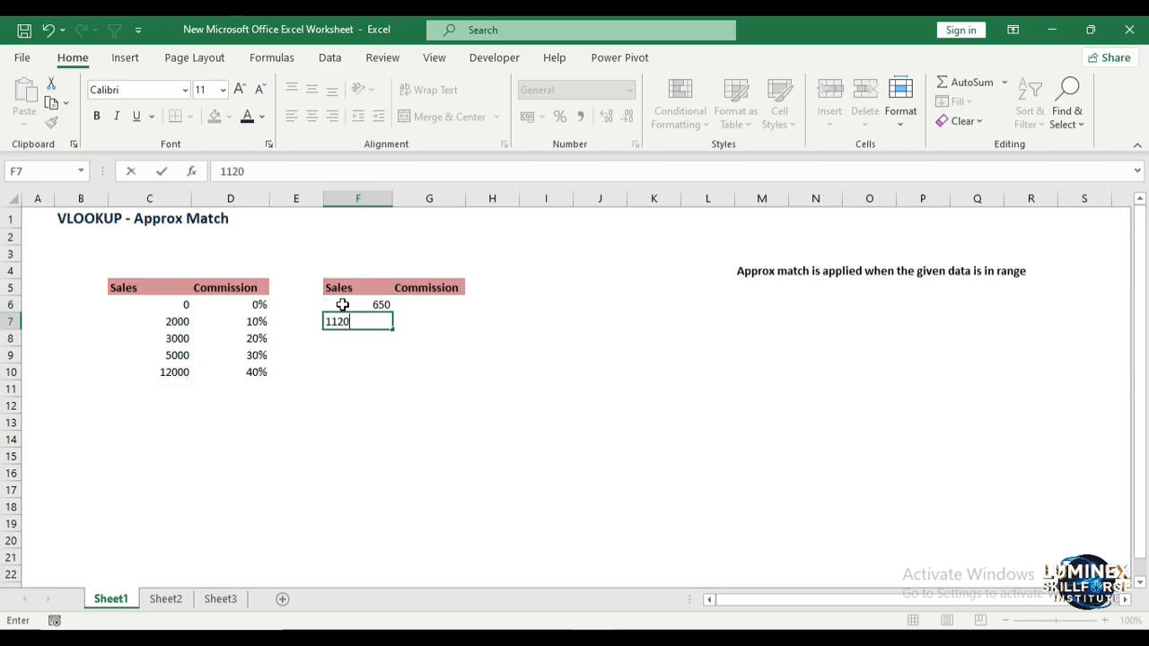
key(Return)
text(3500)
key(Return)
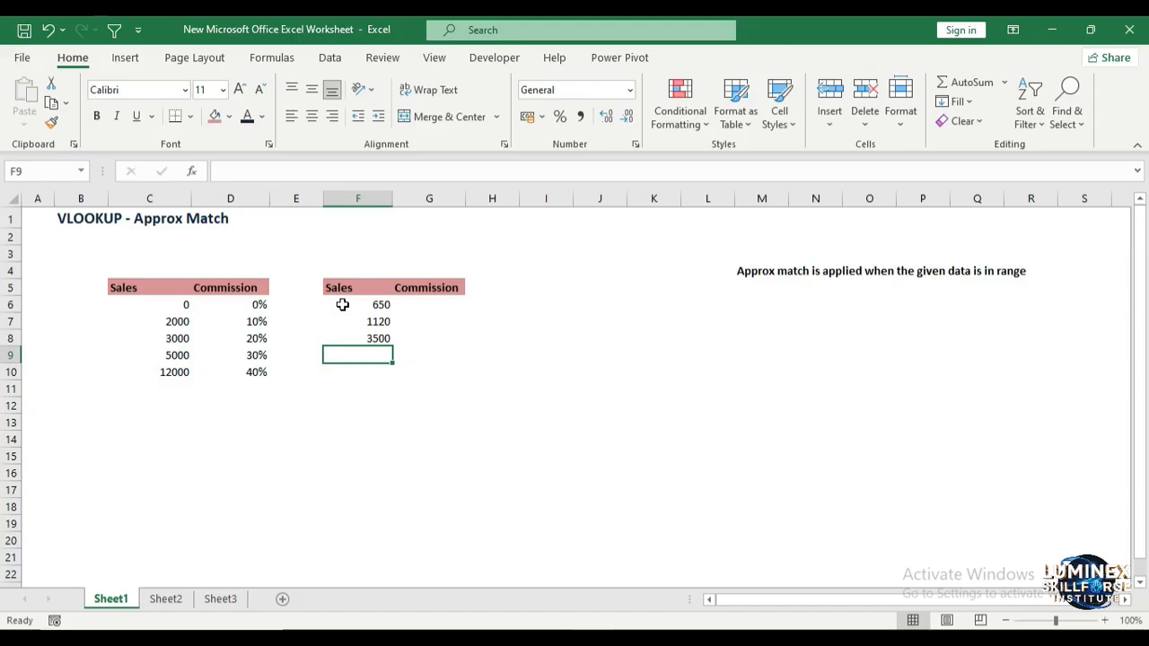
text(456)
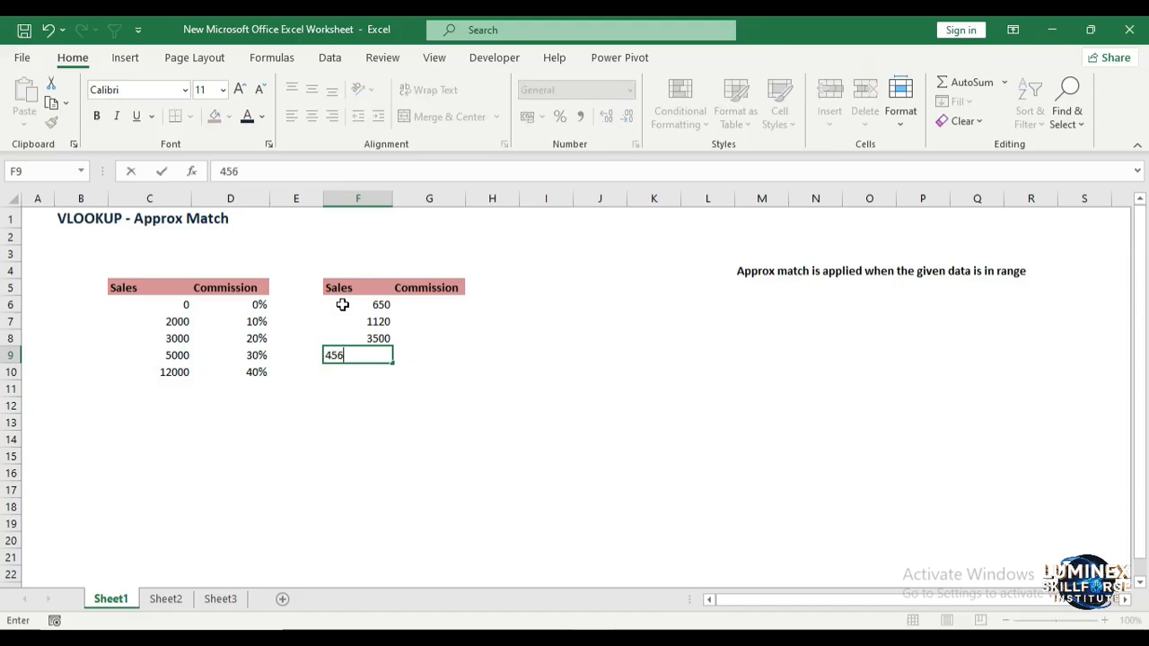
text(1)
key(Return)
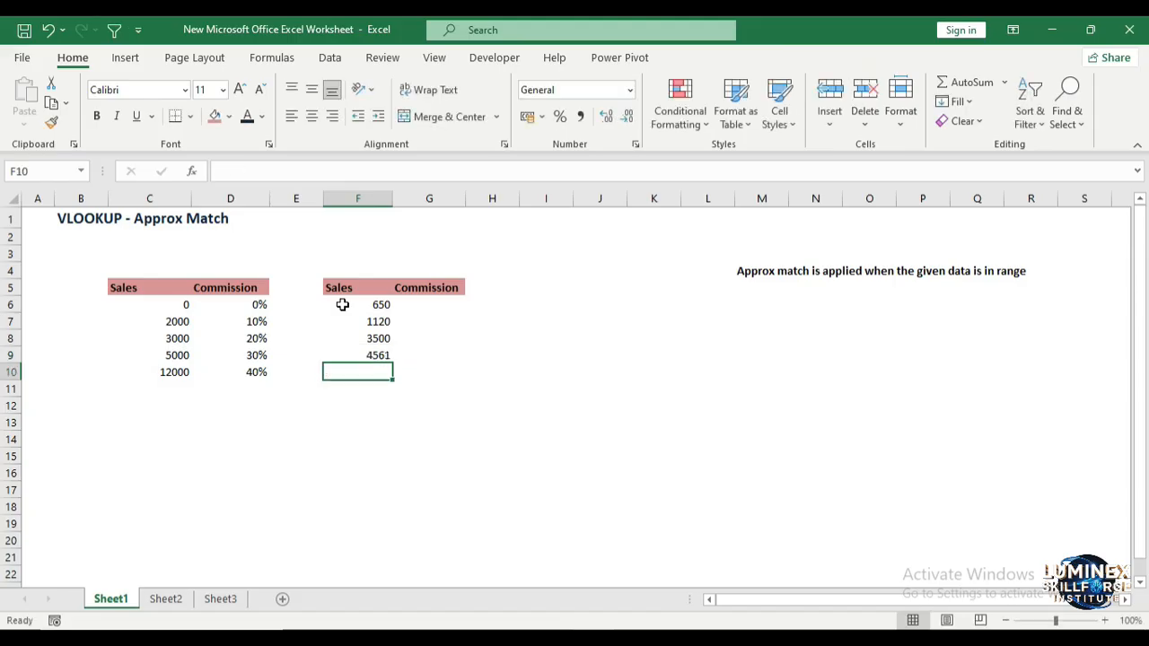
text(9821)
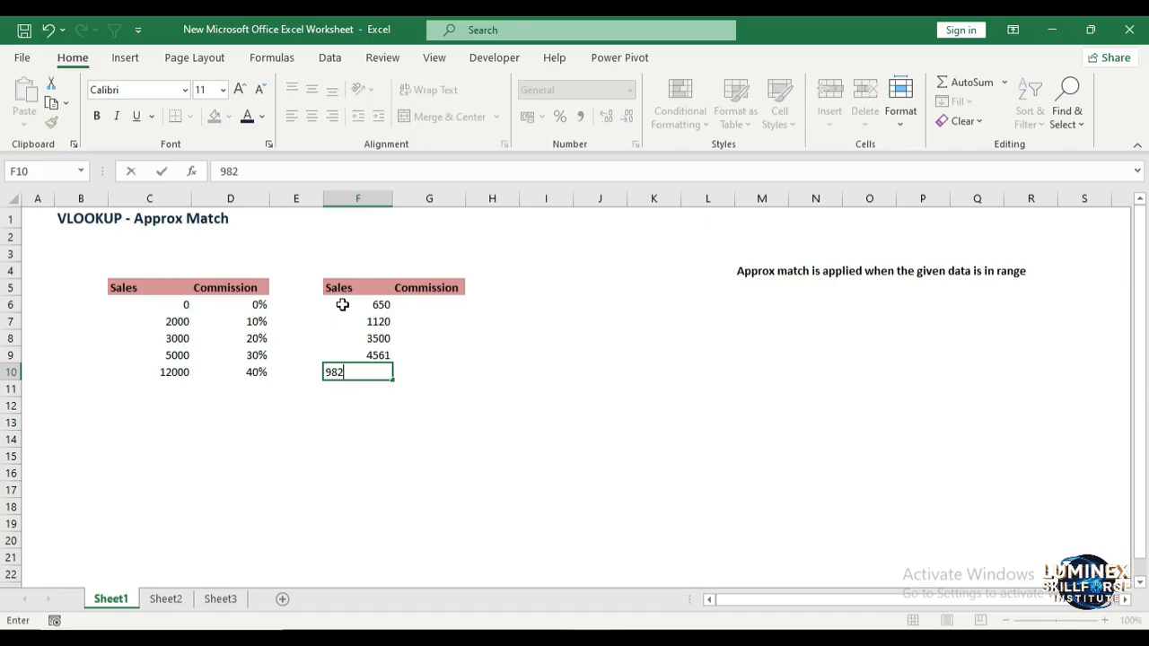
key(Return)
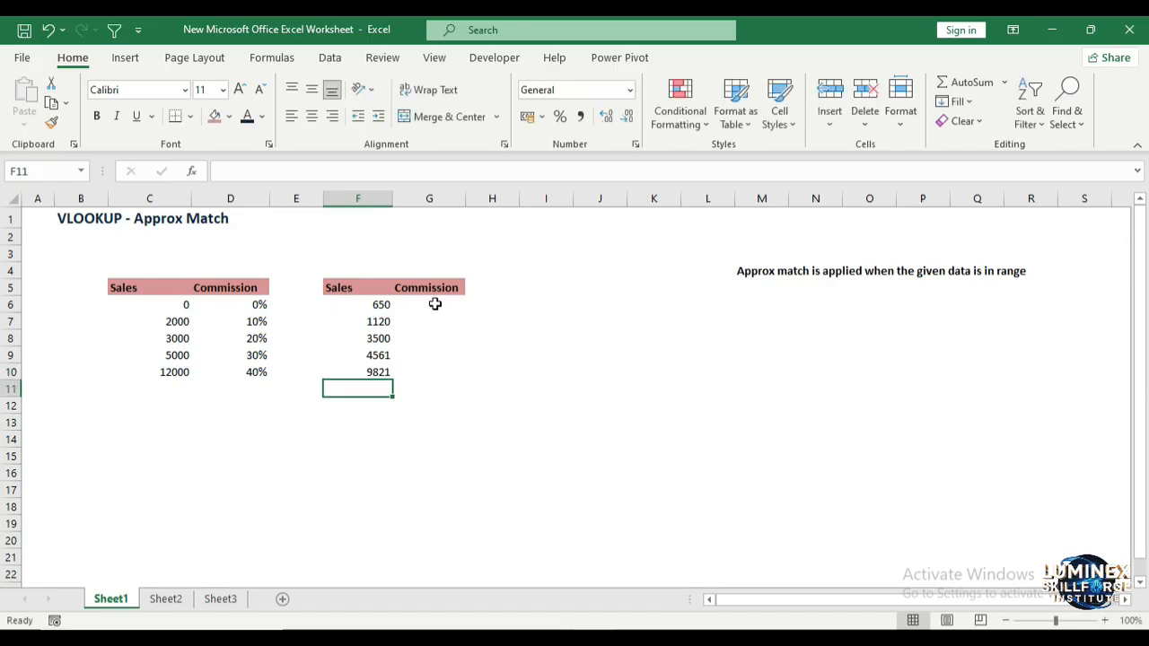
Step: Check the entered sales and the 2000 threshold, then select Commission cell G6
click(434, 304)
drag(381, 304, 385, 355)
click(148, 323)
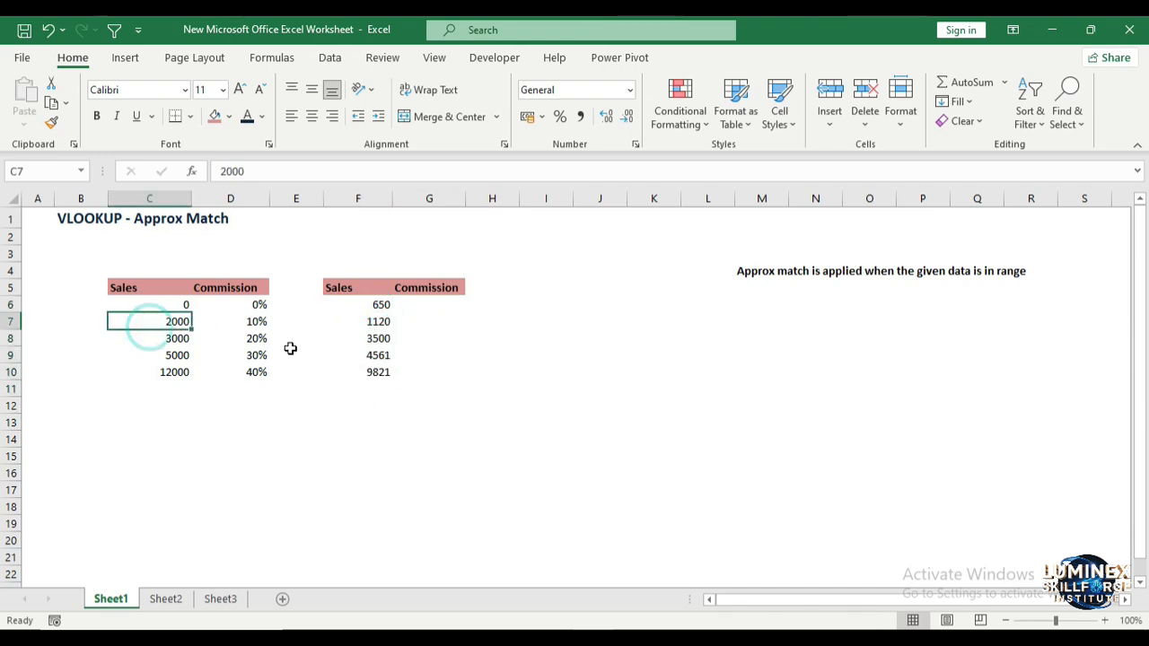
double_click(437, 305)
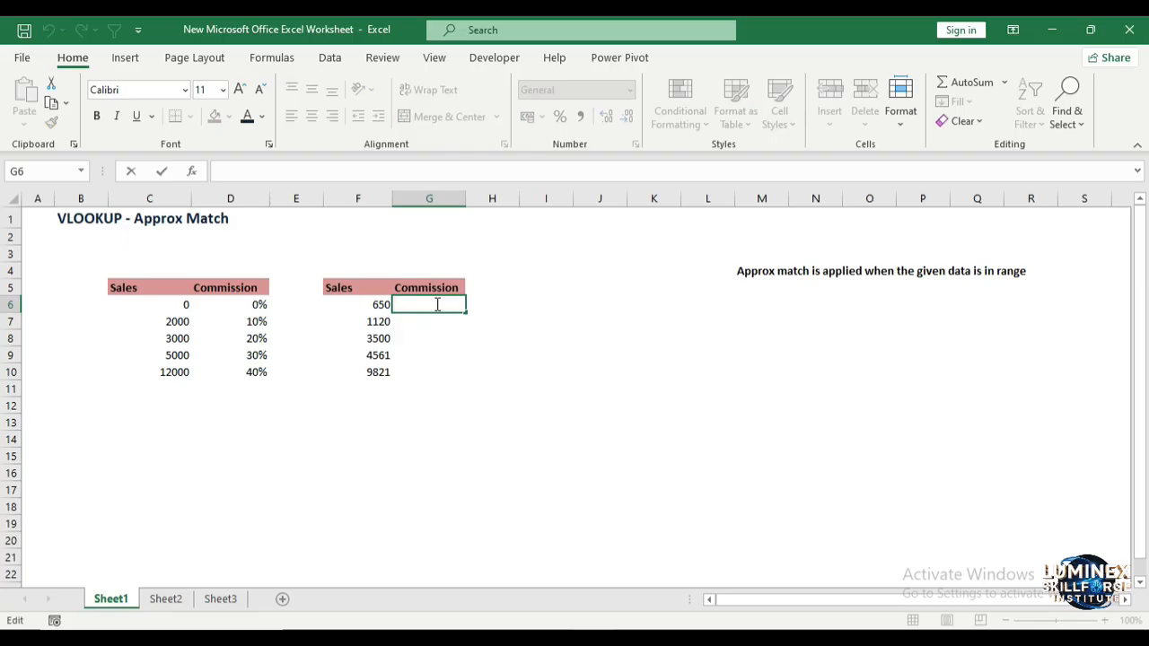
Step: Enter =VLOOKUP(F6,C6:D10,2,1) in G6, returning 0 commission for the 650 sale
text(=V)
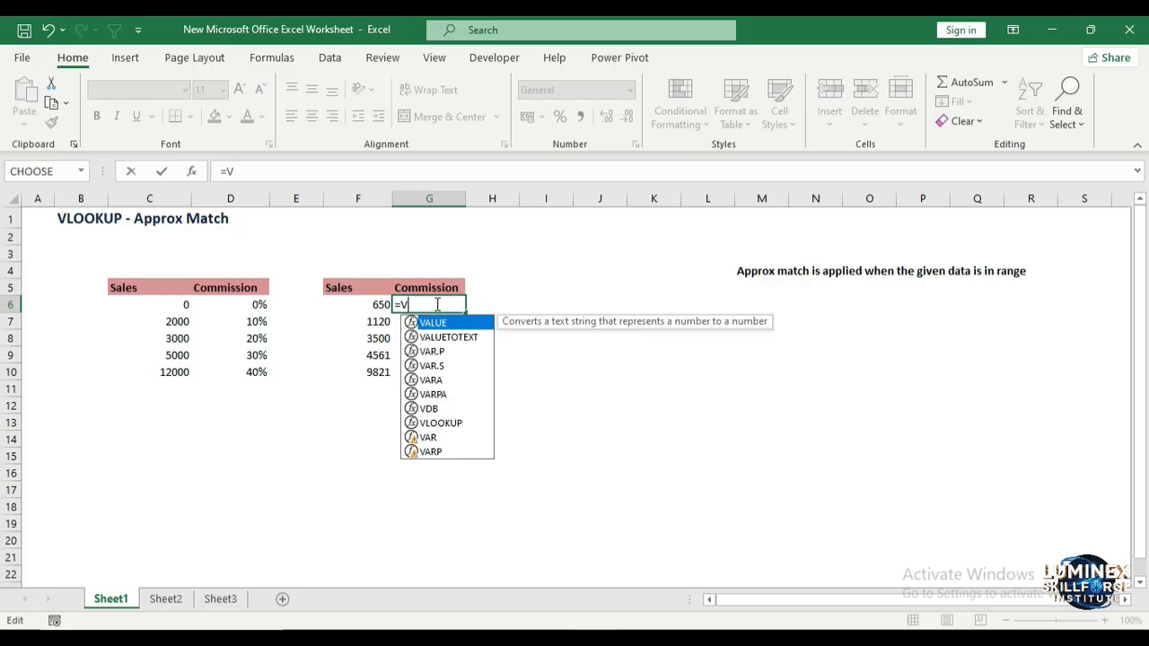
text(L)
key(Tab)
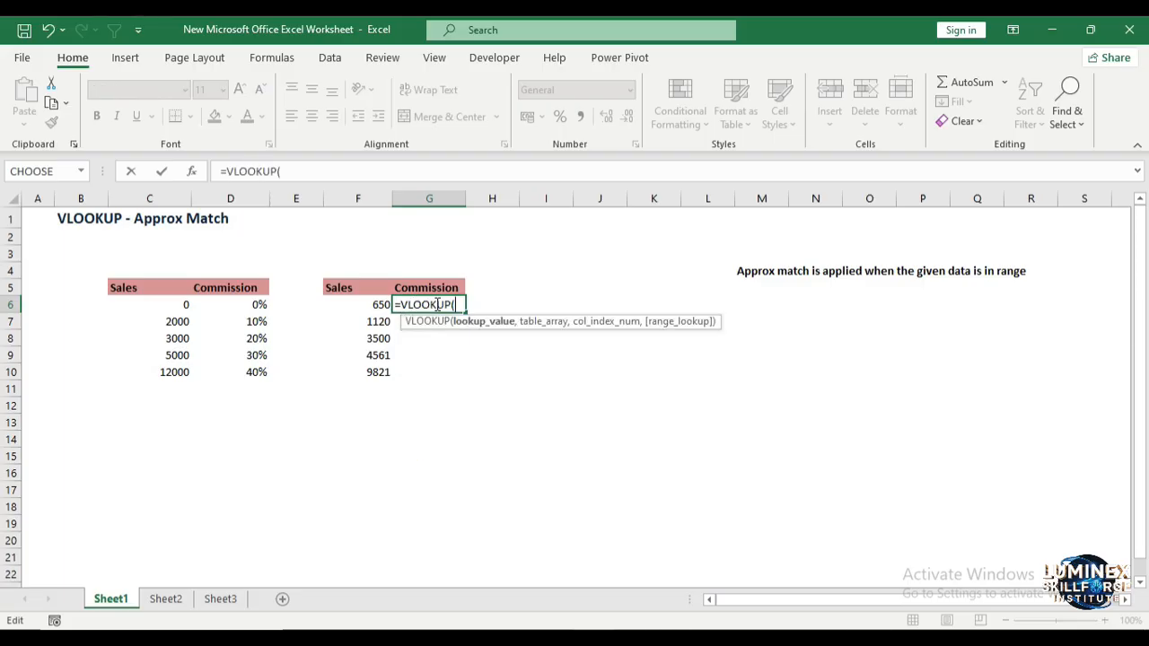
click(369, 305)
text(,)
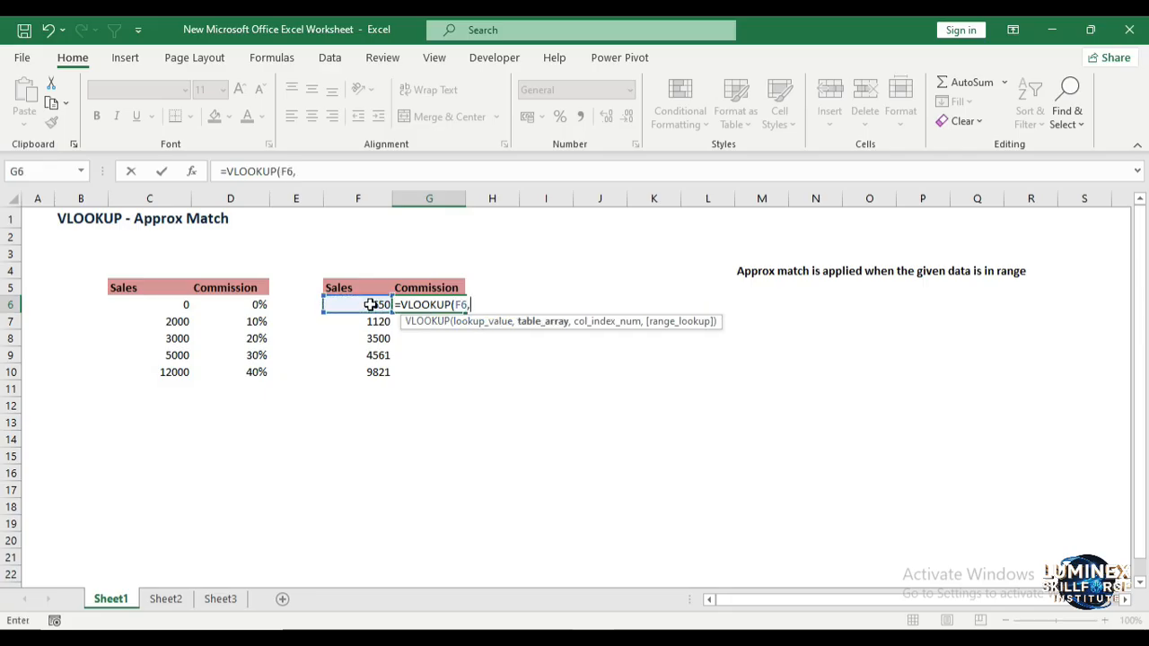
drag(171, 304, 236, 364)
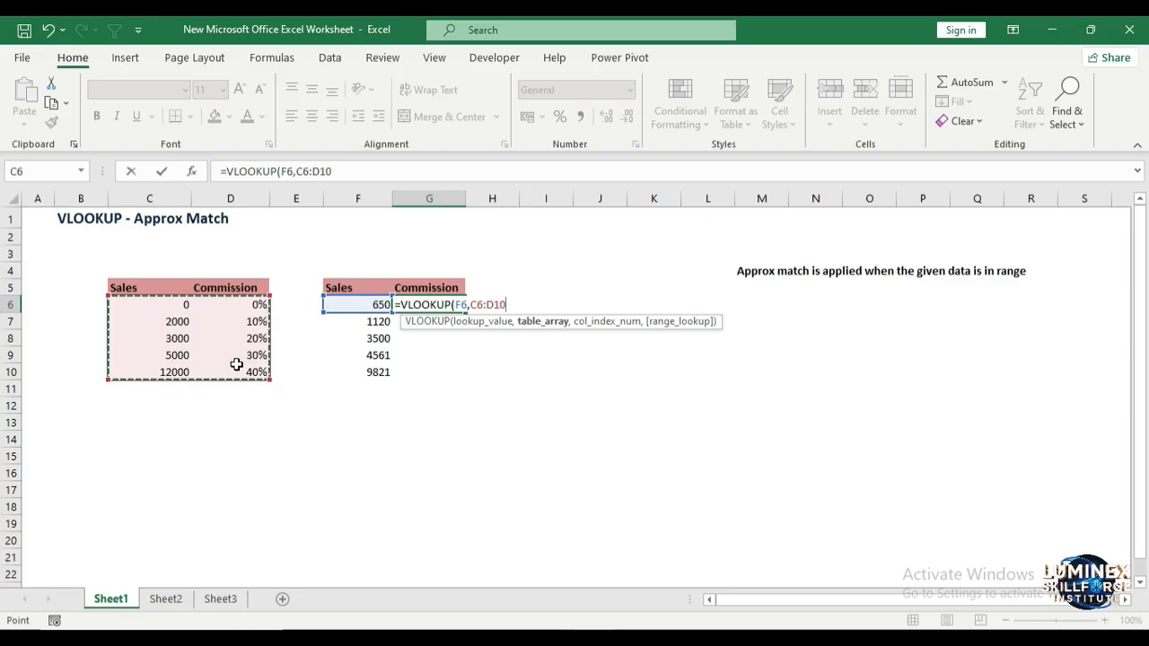
text(,)
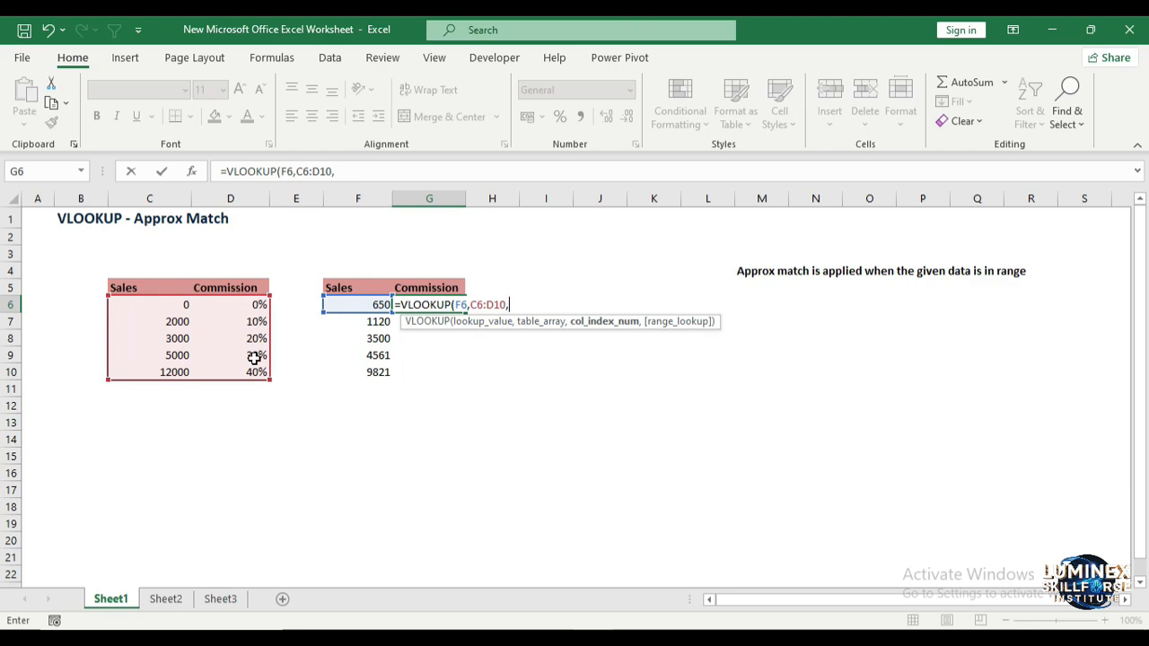
text(2,)
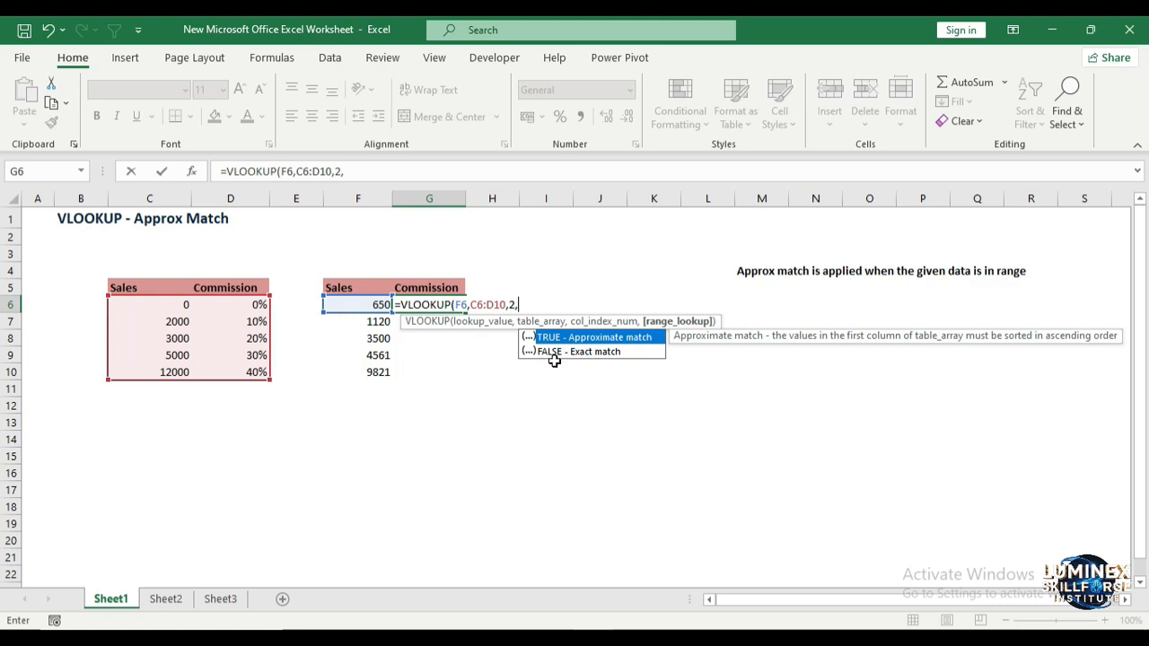
text(1)
key(Return)
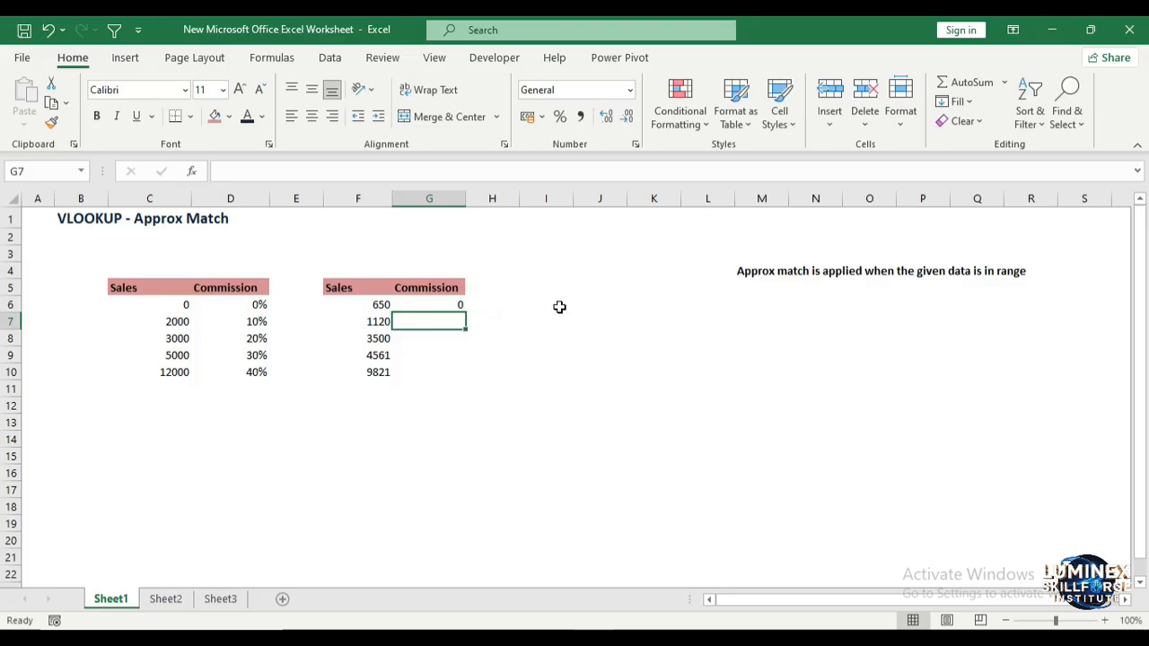
Step: Edit G6's formula so the table range is absolute: =VLOOKUP(F6,$C$6:$D$10,2,1)
click(427, 304)
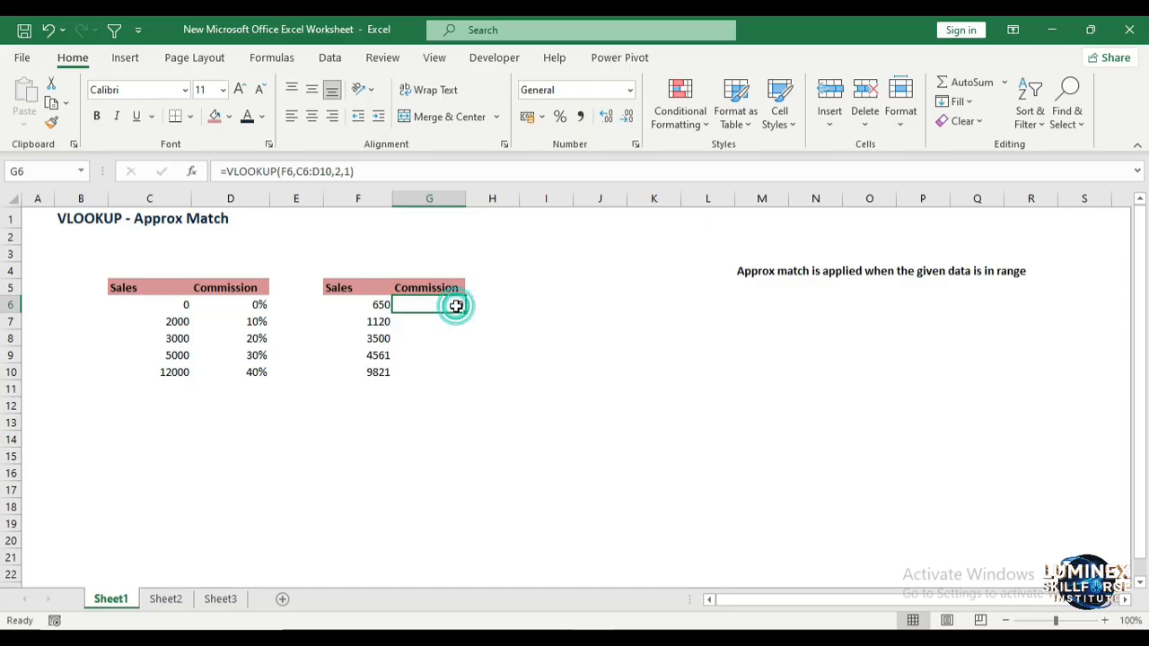
click(299, 171)
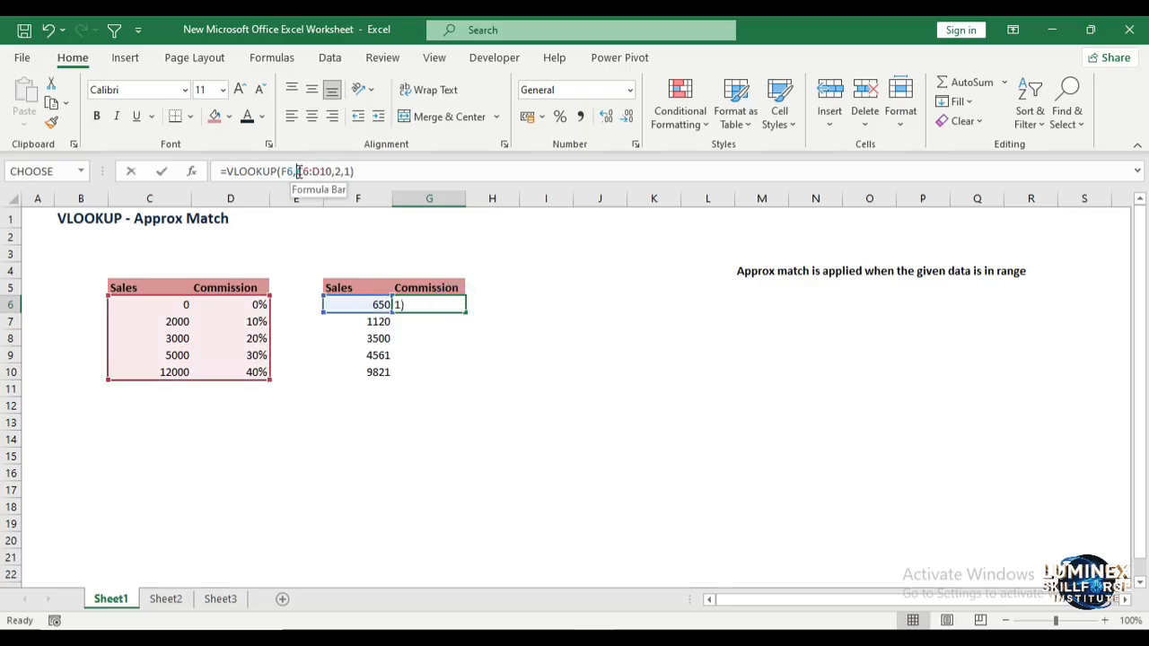
text($)
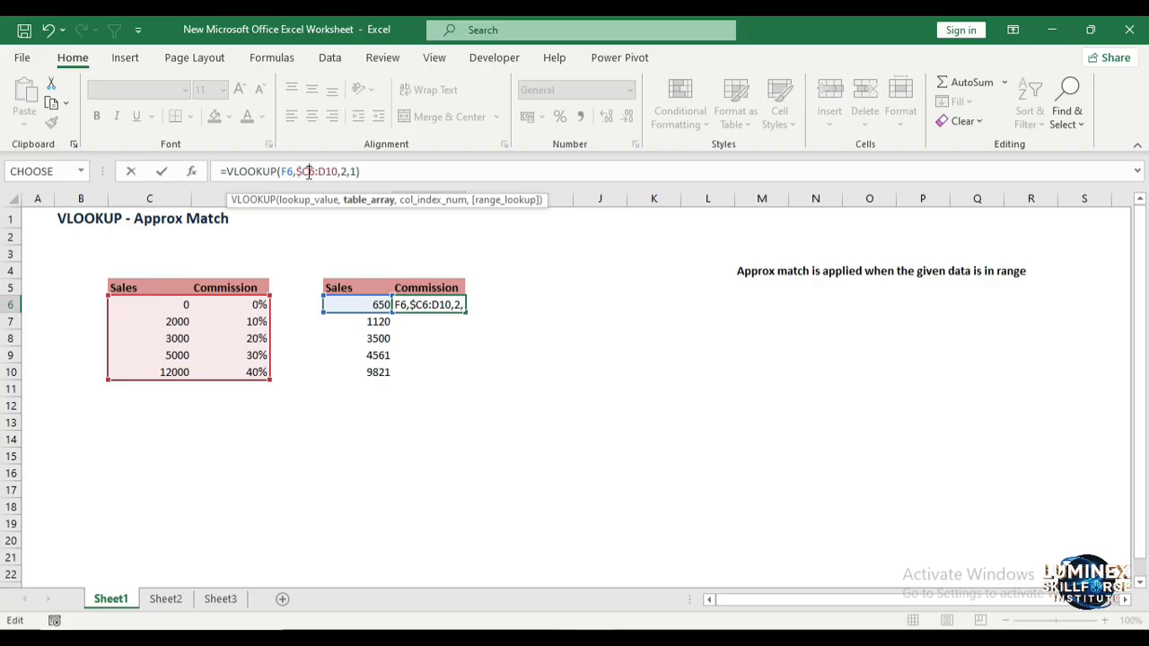
click(308, 170)
text($)
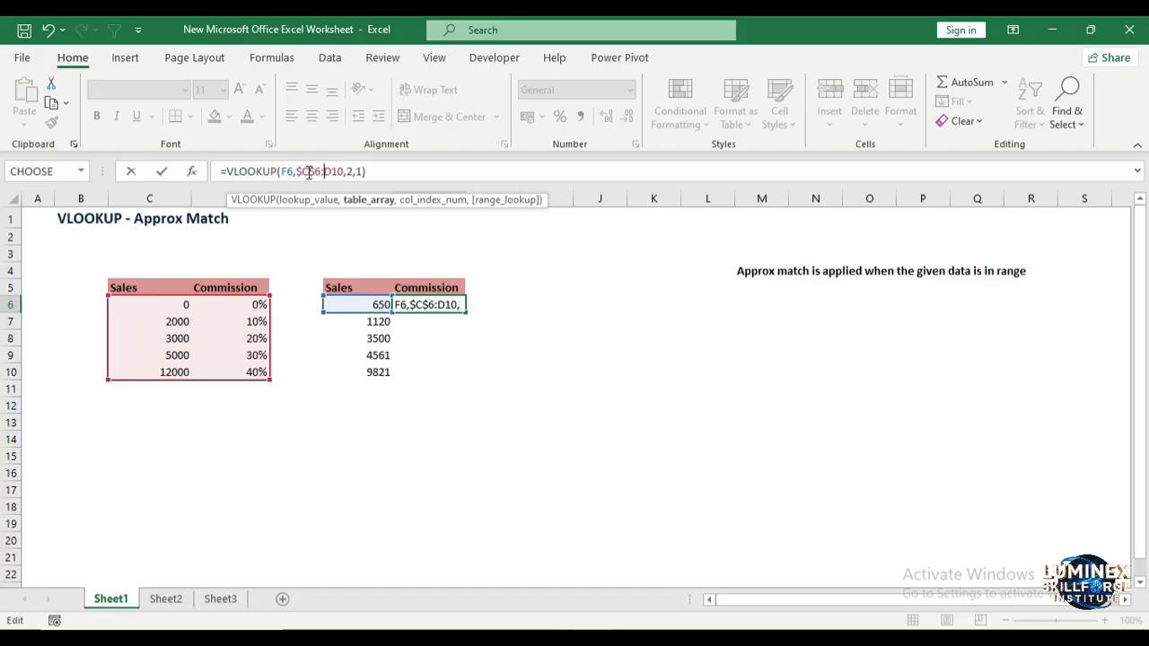
key(Right)
key(Right)
text($)
key(Right)
text($)
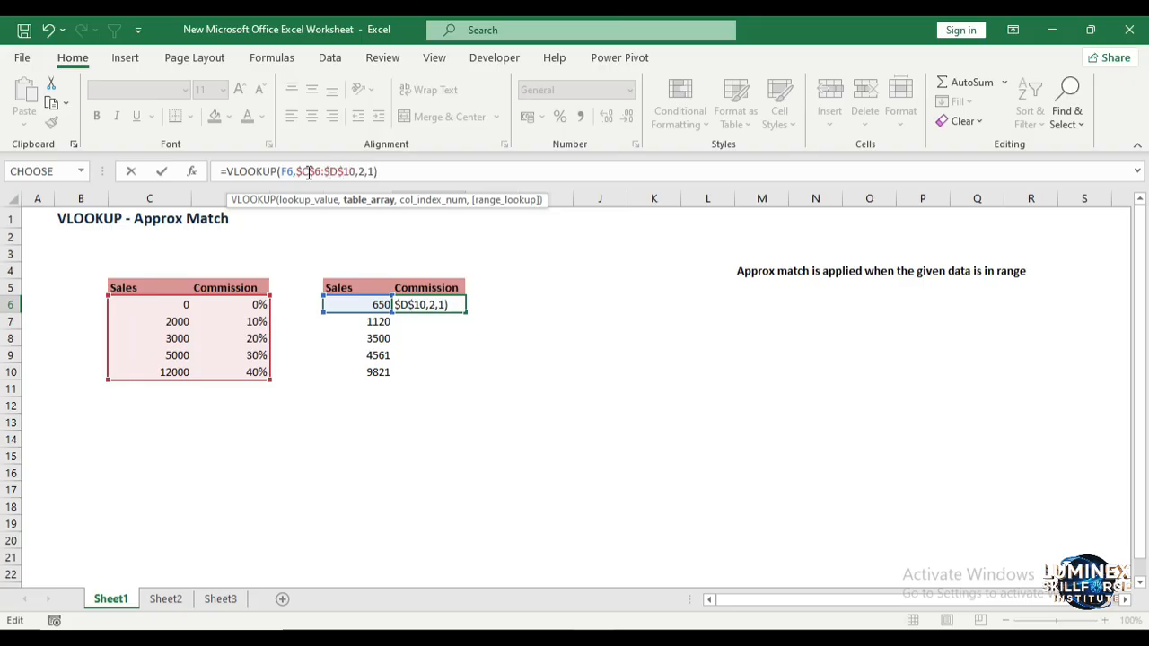
key(Return)
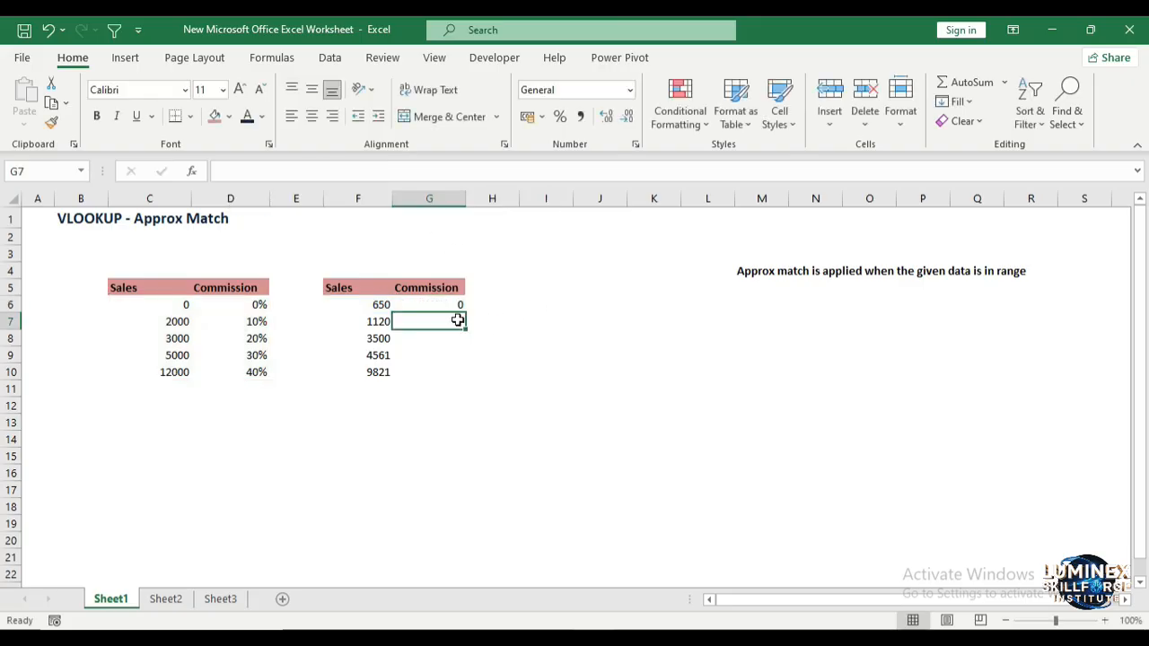
Step: Copy the G6 formula down to G10 and format G6:G10 as Percentage with 0 decimals
click(455, 304)
drag(464, 311, 466, 378)
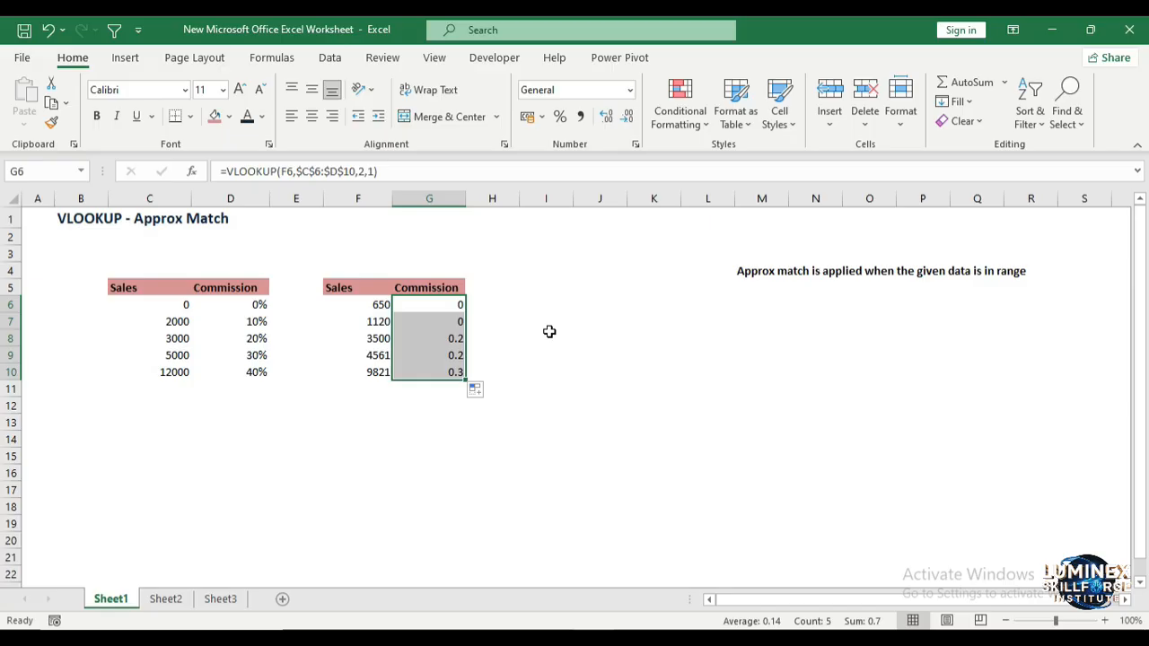
click(630, 90)
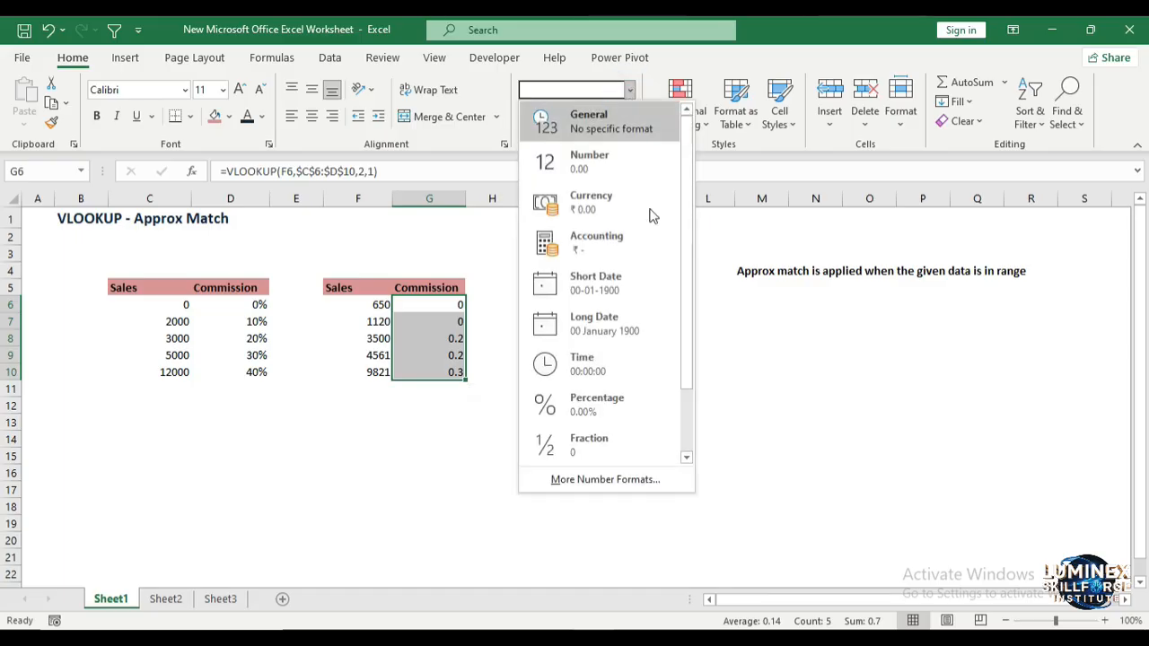
click(647, 480)
click(575, 250)
click(575, 249)
click(674, 522)
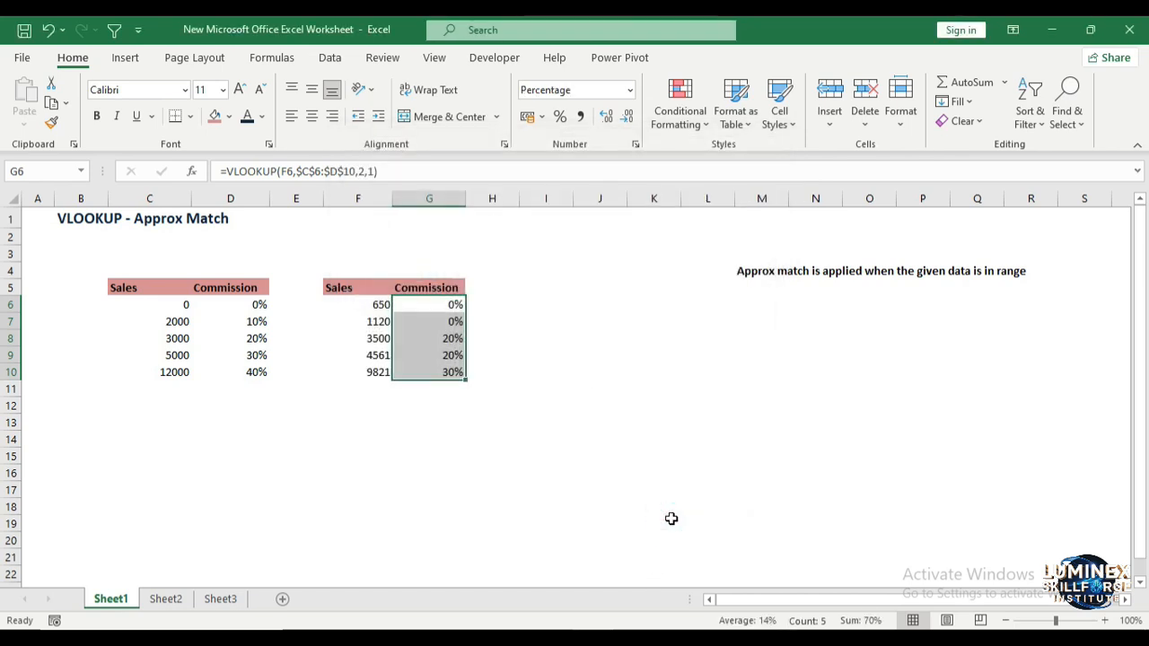
click(569, 282)
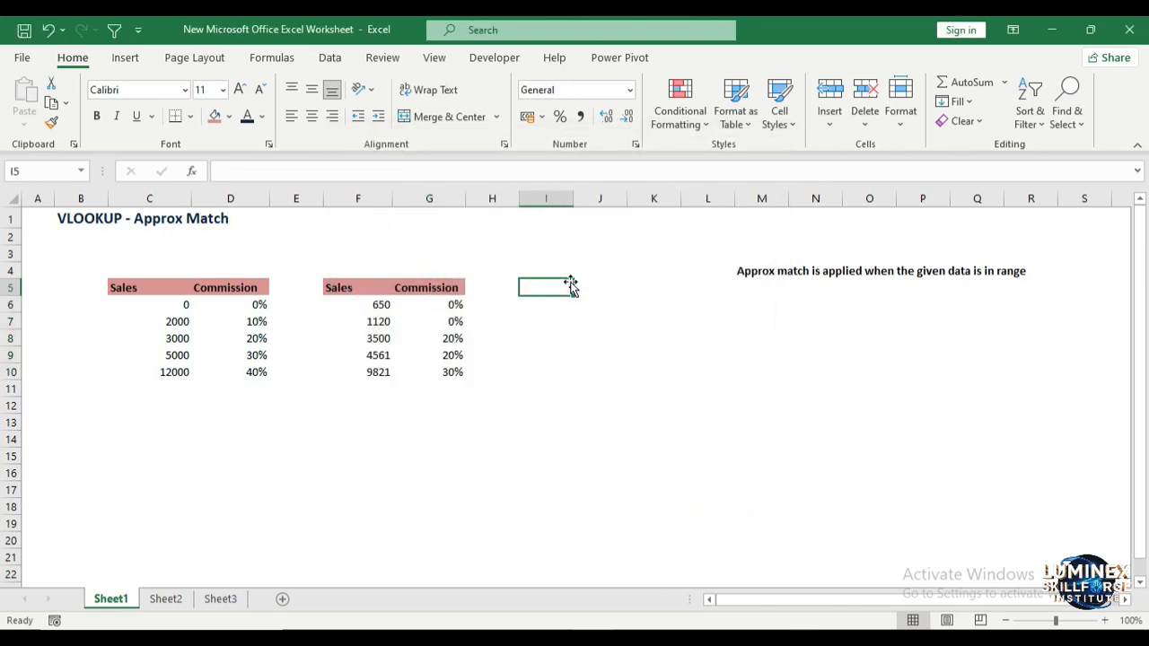